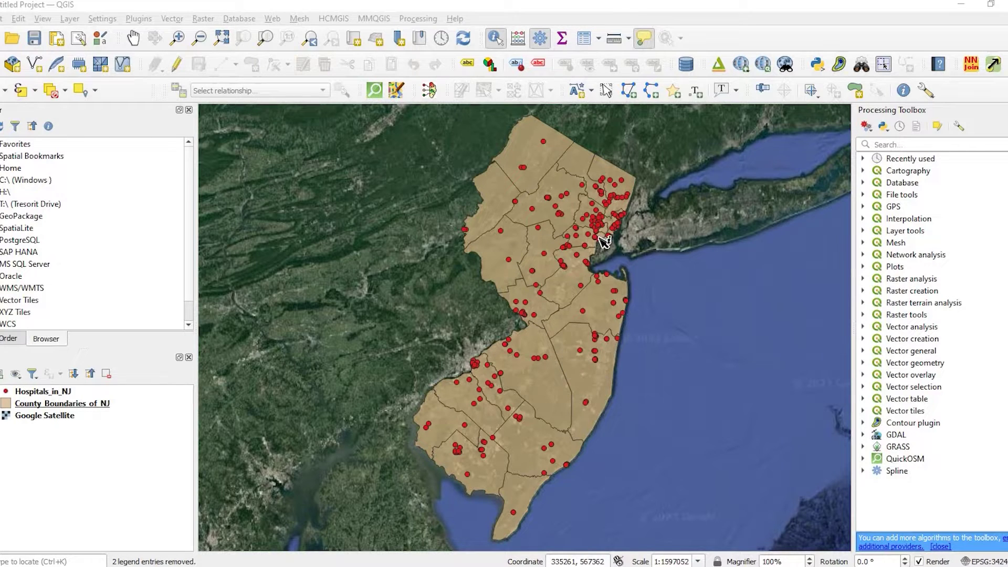
# Launch Count Points in Polygon from the Vector > Analysis Tools menu.
pyautogui.click(171, 19)
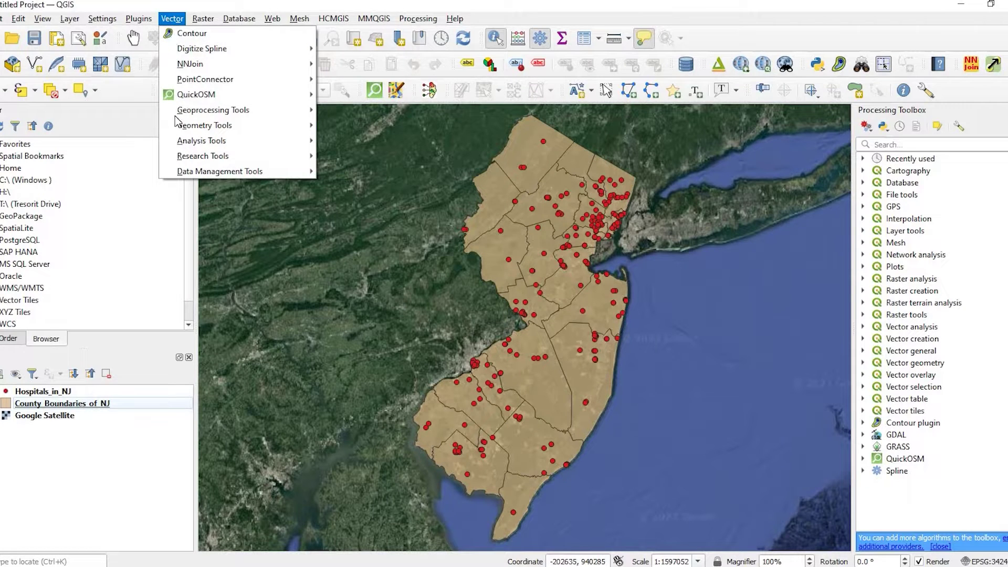
pyautogui.moveTo(185, 147)
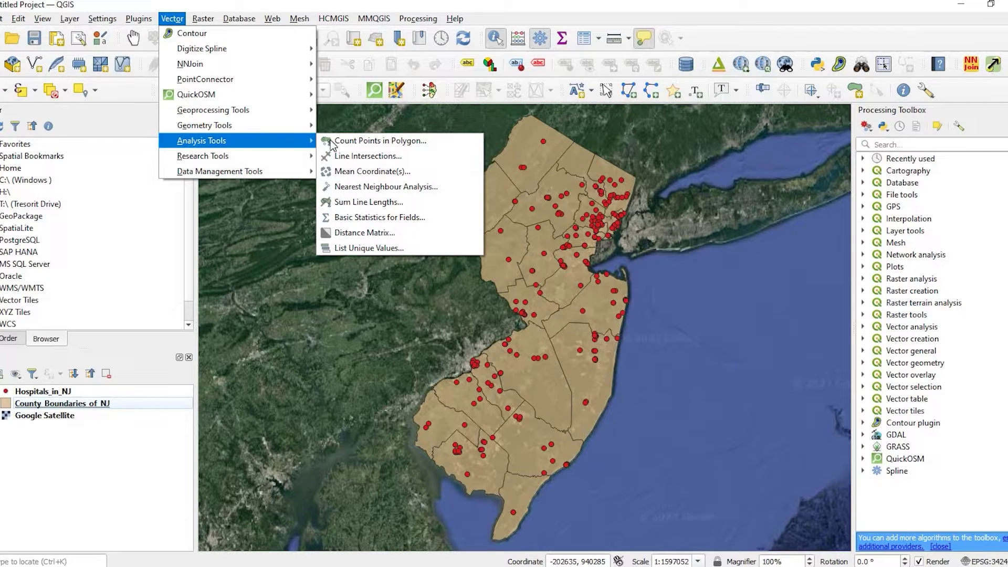
pyautogui.click(377, 142)
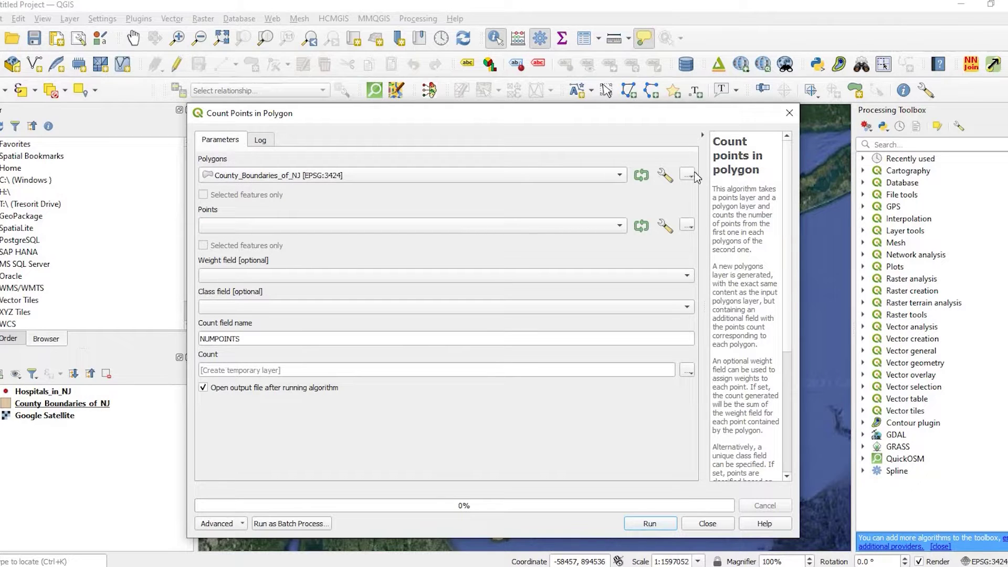
# Keep County_Boundaries_of_NJ as polygons, choose Hospitals_in_NJ as points, and select the NUMPOINTS field name.
pyautogui.click(620, 176)
pyautogui.click(354, 179)
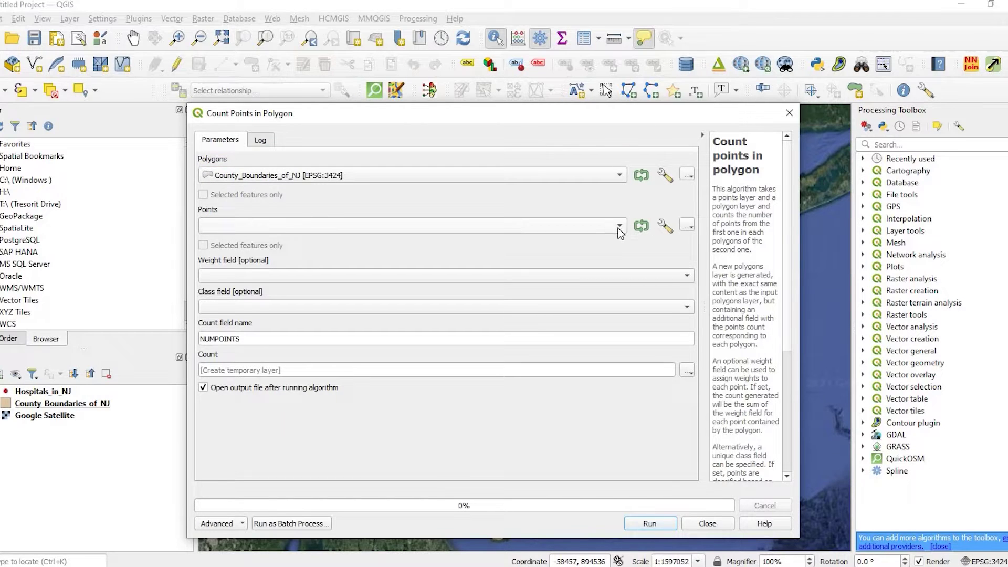
pyautogui.click(297, 226)
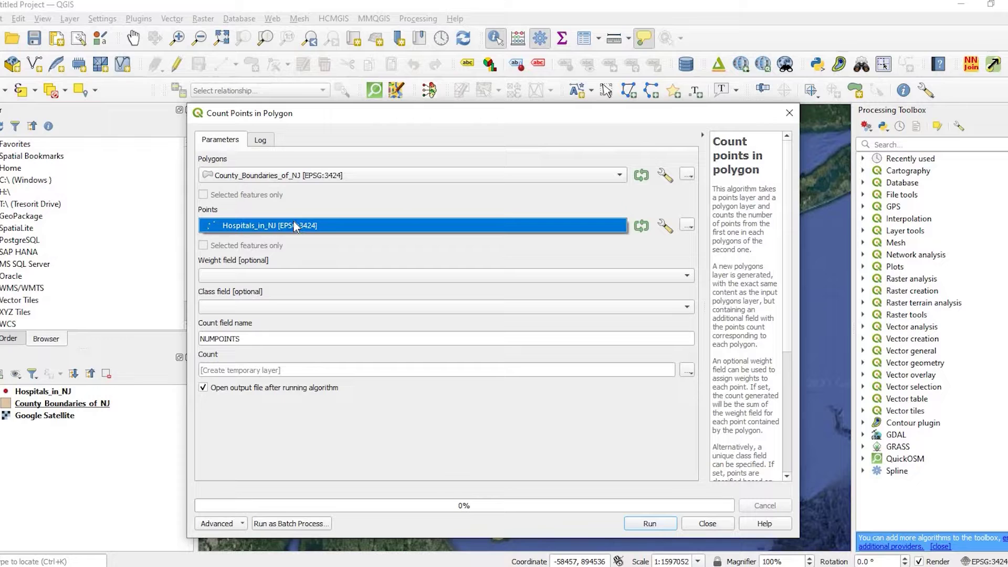
pyautogui.click(296, 225)
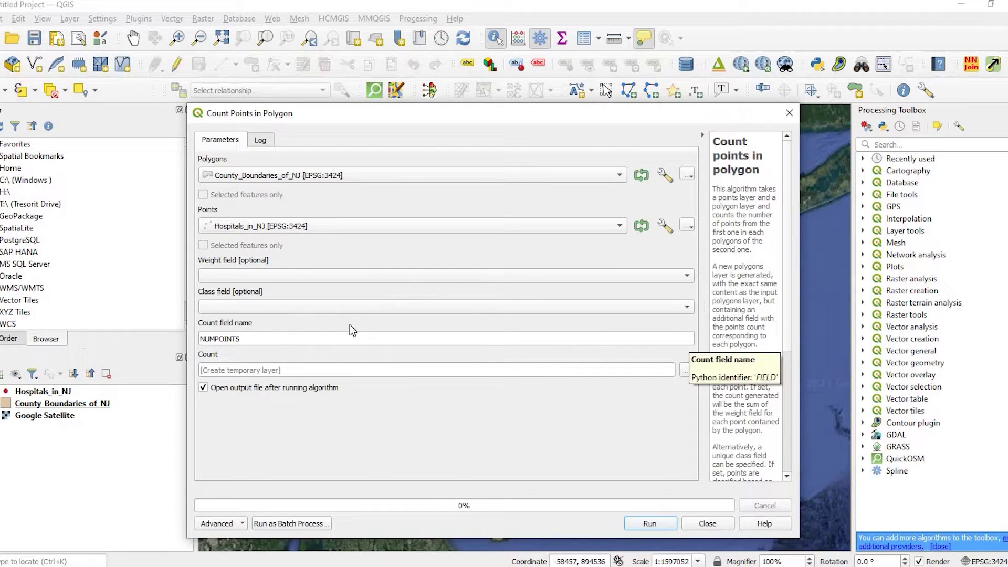
pyautogui.click(247, 337)
pyautogui.doubleClick(225, 339)
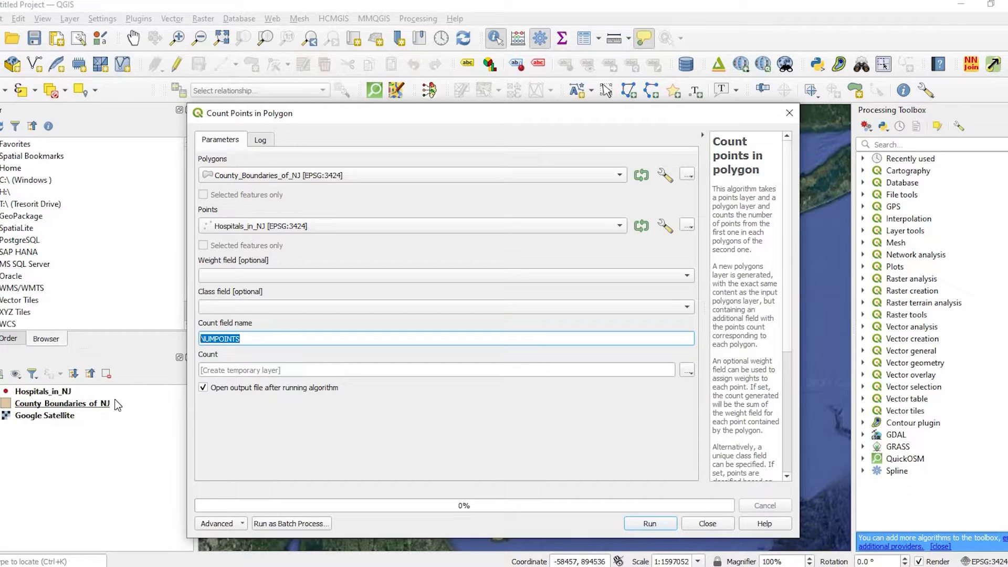
# Replace the count field name NUMPOINTS with Num_Hospitals.
pyautogui.click(258, 338)
pyautogui.doubleClick(257, 338)
pyautogui.write('Num_Hospitals')
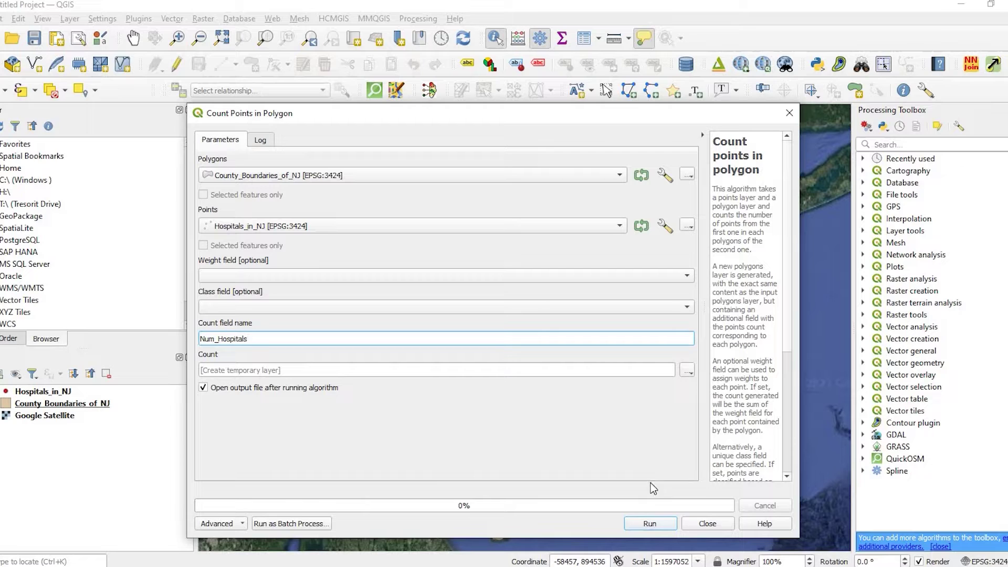
# Leave the Count output set to Create temporary layer.
pyautogui.click(688, 371)
pyautogui.click(688, 381)
pyautogui.click(687, 373)
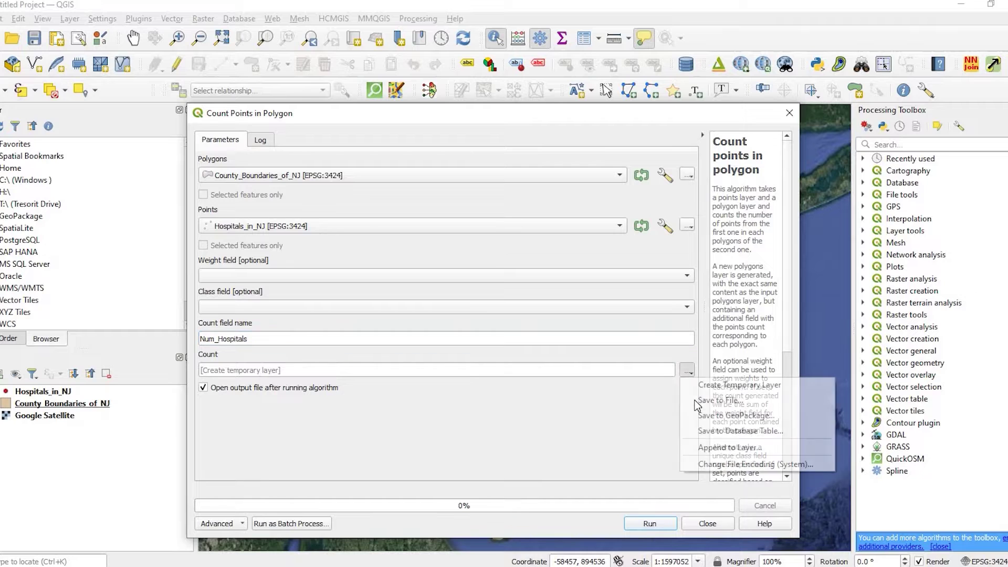
pyautogui.click(695, 401)
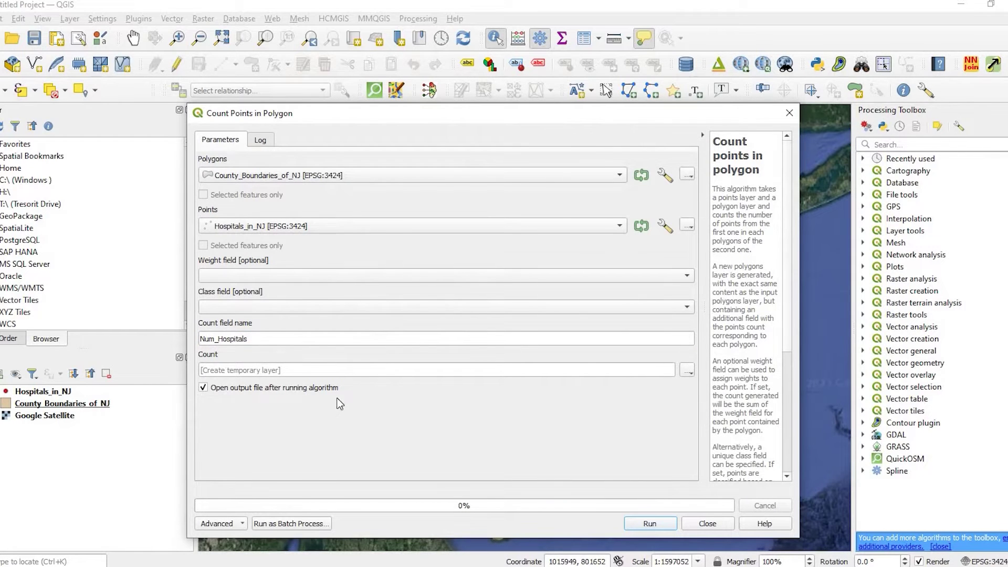
# Run the count, close the dialog, and hide the County_Boundaries_of_NJ layer.
pyautogui.click(656, 524)
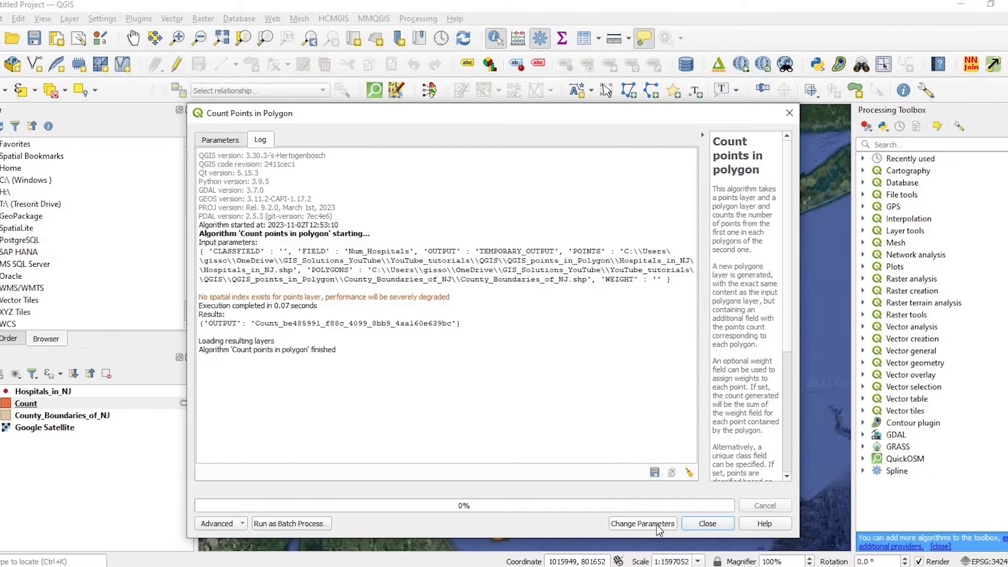
pyautogui.click(709, 523)
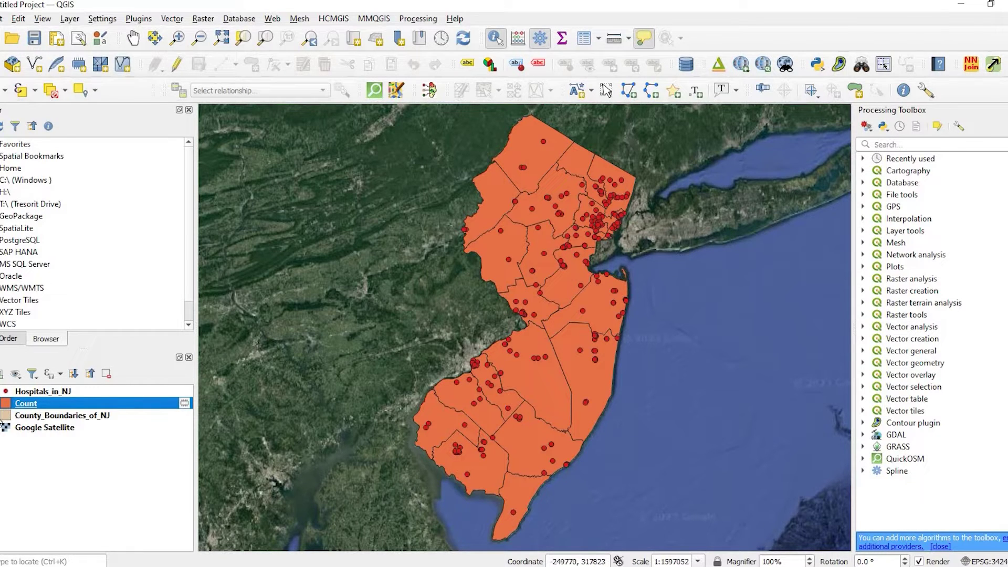
pyautogui.click(25, 407)
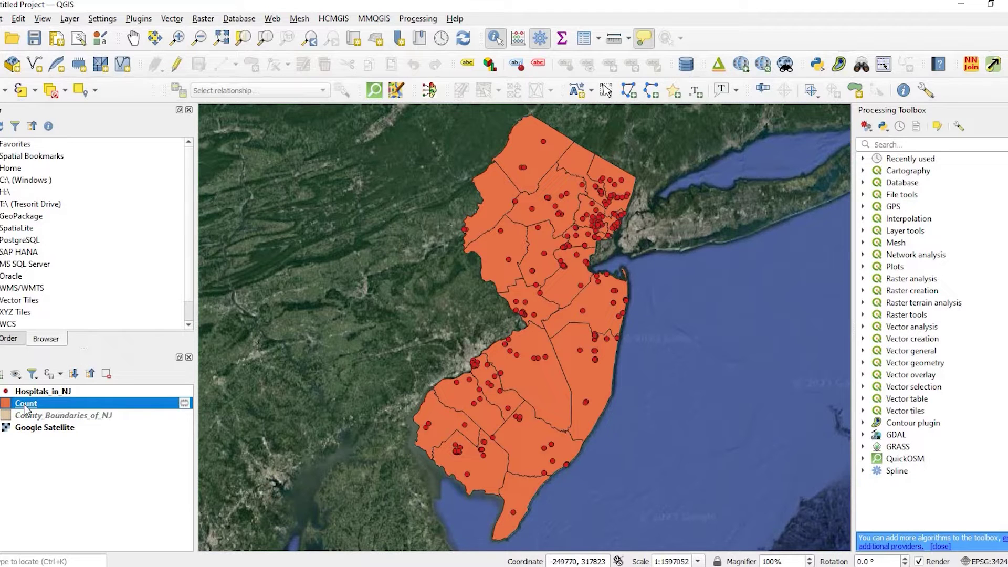
# Open the Count layer's attribute table and move it lower on screen.
pyautogui.rightClick(25, 407)
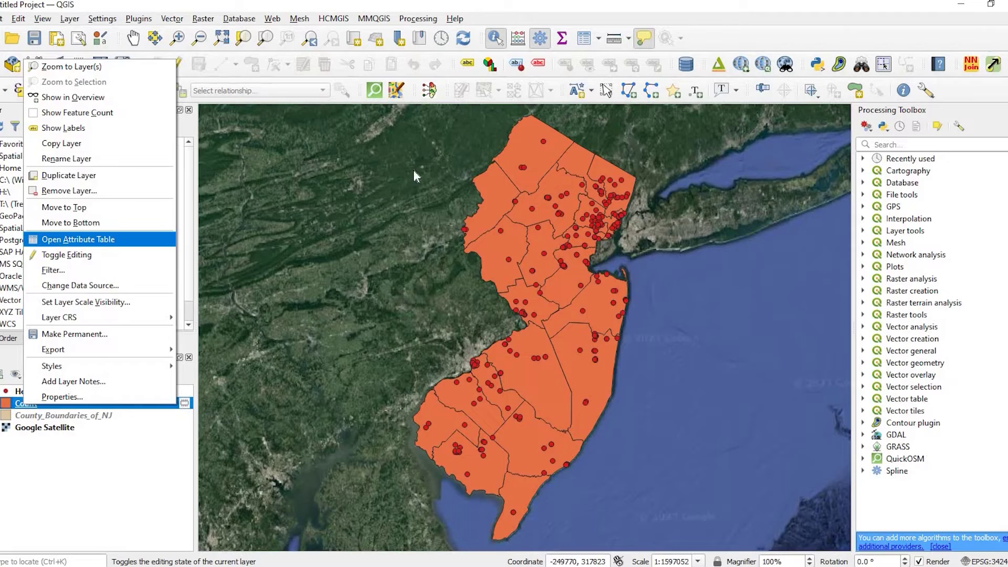
pyautogui.press('Return')
pyautogui.moveTo(402, 169); pyautogui.dragTo(381, 307)
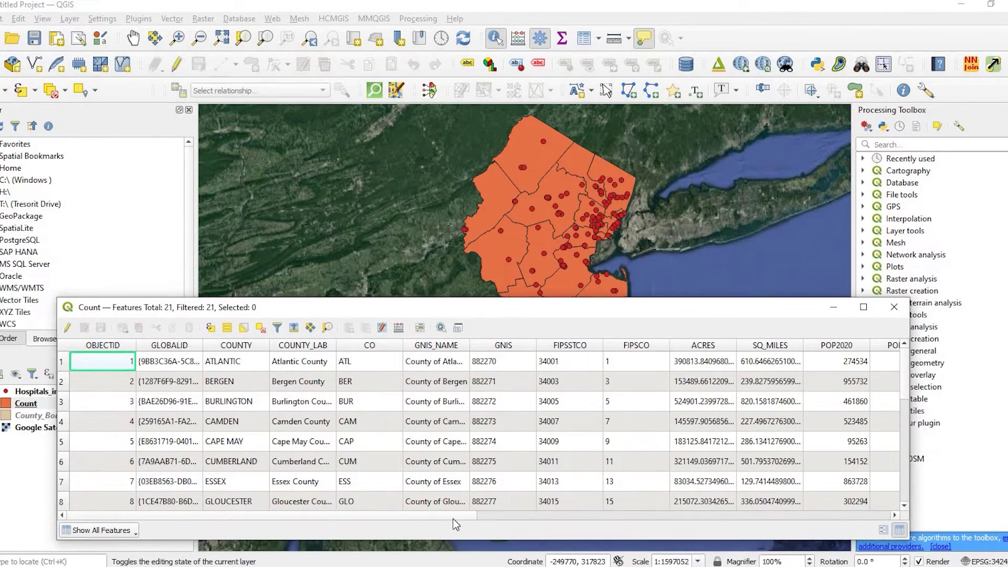
# Scroll to the Num_Hospitals column and select the Cape May row, which shows 2.
pyautogui.click(895, 516)
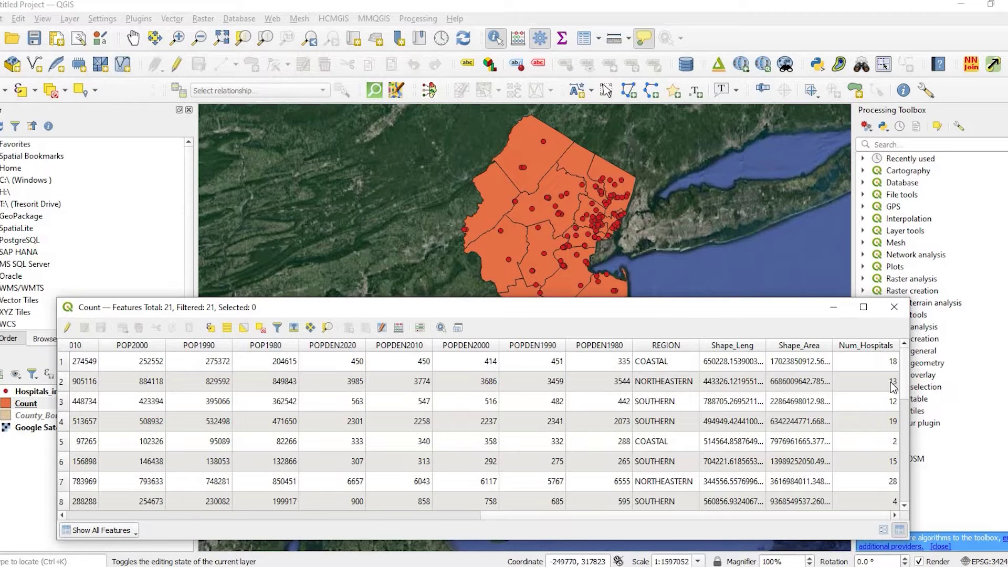
pyautogui.scroll(-4, 888, 456)
pyautogui.scroll(-1, 890, 456)
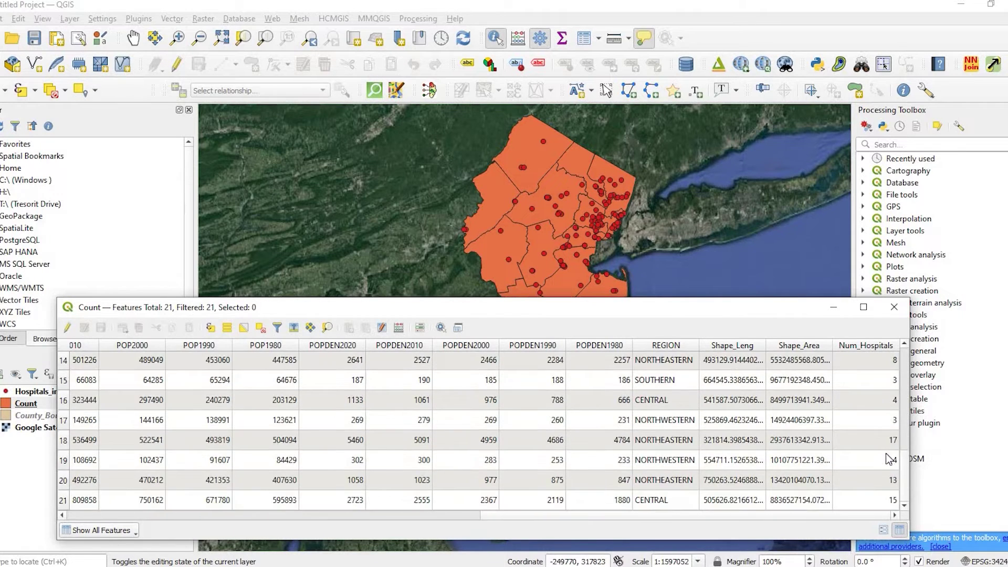
pyautogui.scroll(5, 887, 457)
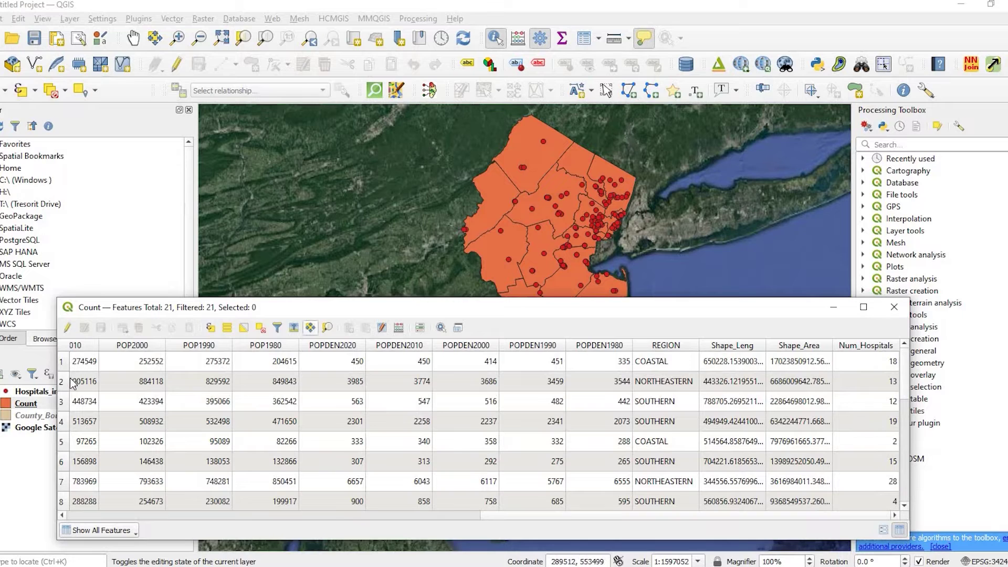
pyautogui.click(62, 442)
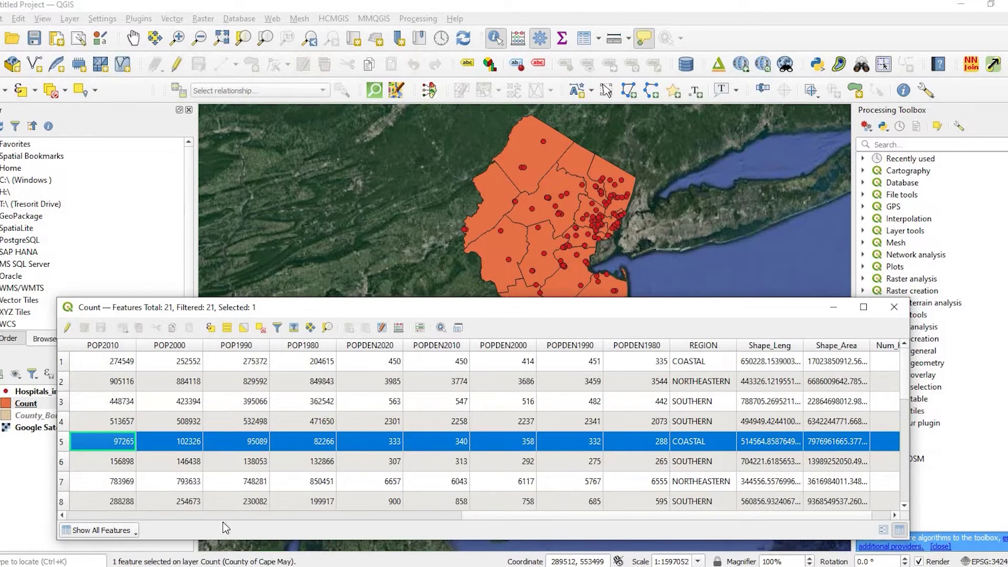
pyautogui.click(458, 515)
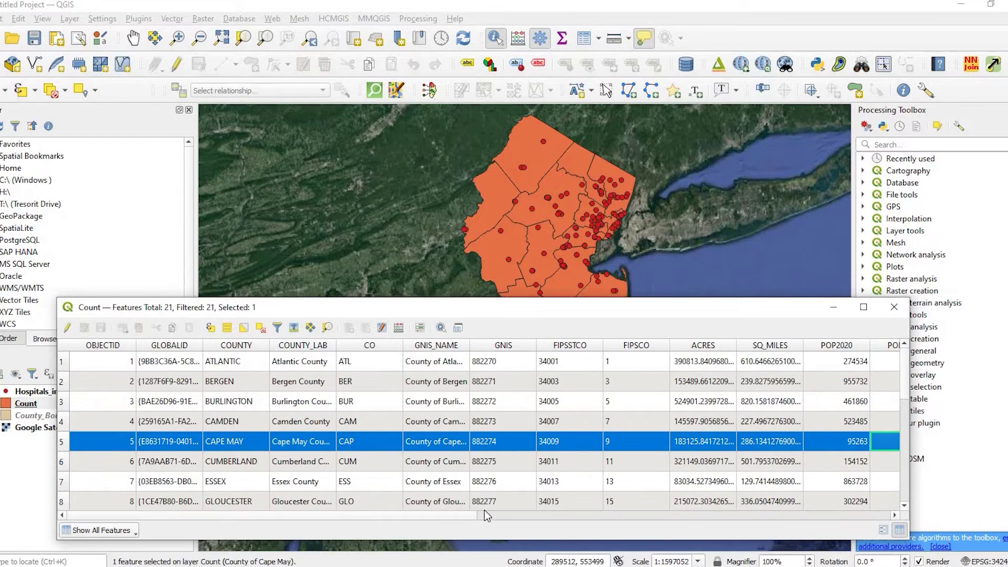
pyautogui.click(478, 518)
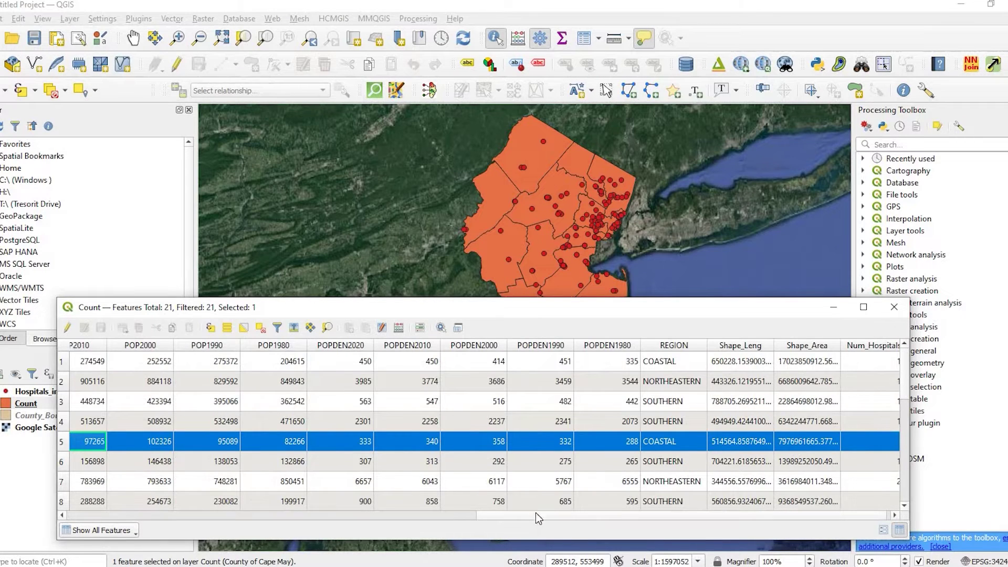
pyautogui.moveTo(536, 514); pyautogui.dragTo(763, 471)
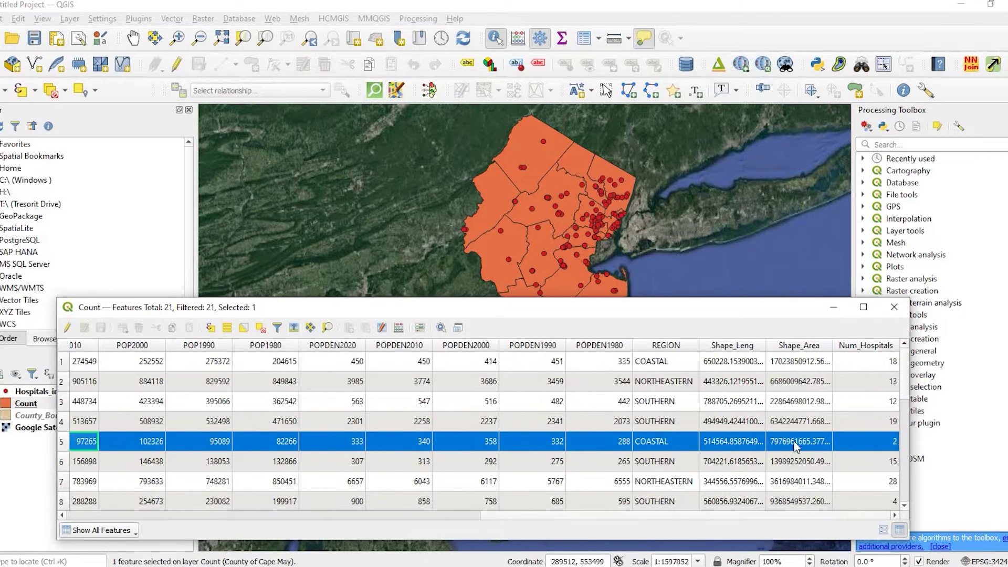
# Zoom the map to the selected Cape May county to inspect its hospitals.
pyautogui.click(311, 328)
pyautogui.click(328, 327)
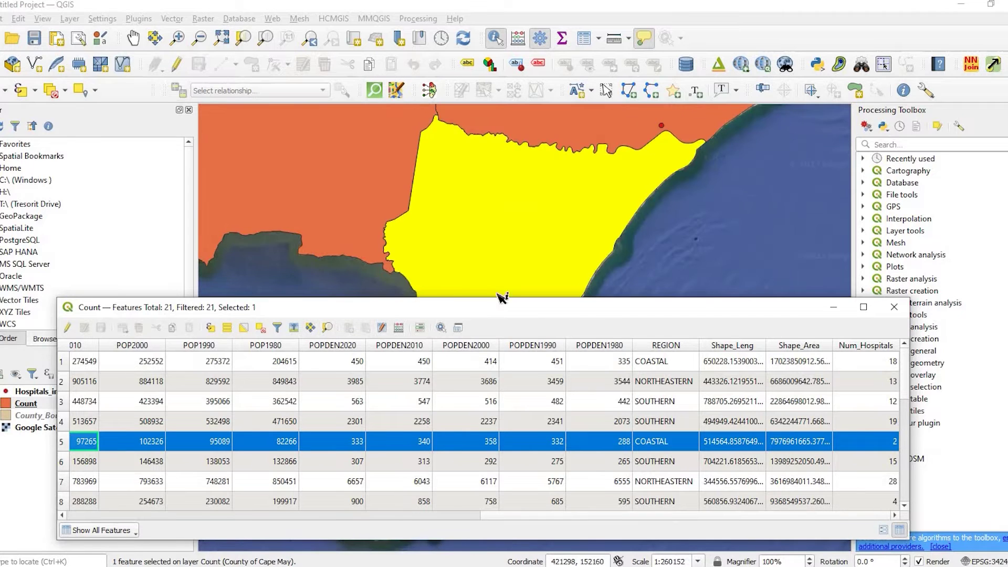
pyautogui.moveTo(500, 305); pyautogui.dragTo(487, 424)
pyautogui.scroll(2, 506, 259)
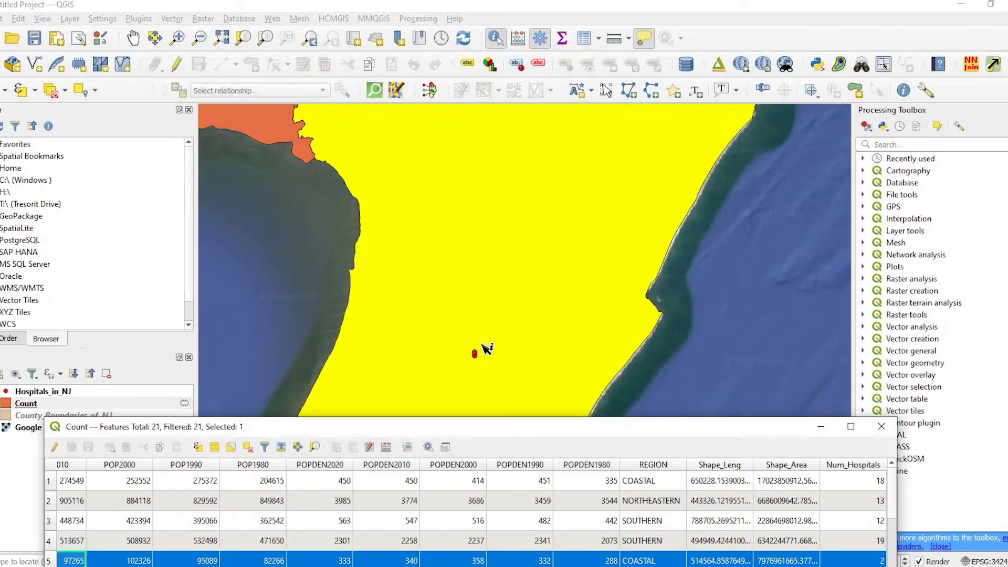
pyautogui.scroll(2, 482, 345)
pyautogui.scroll(-4, 446, 240)
pyautogui.middleClick(450, 354)
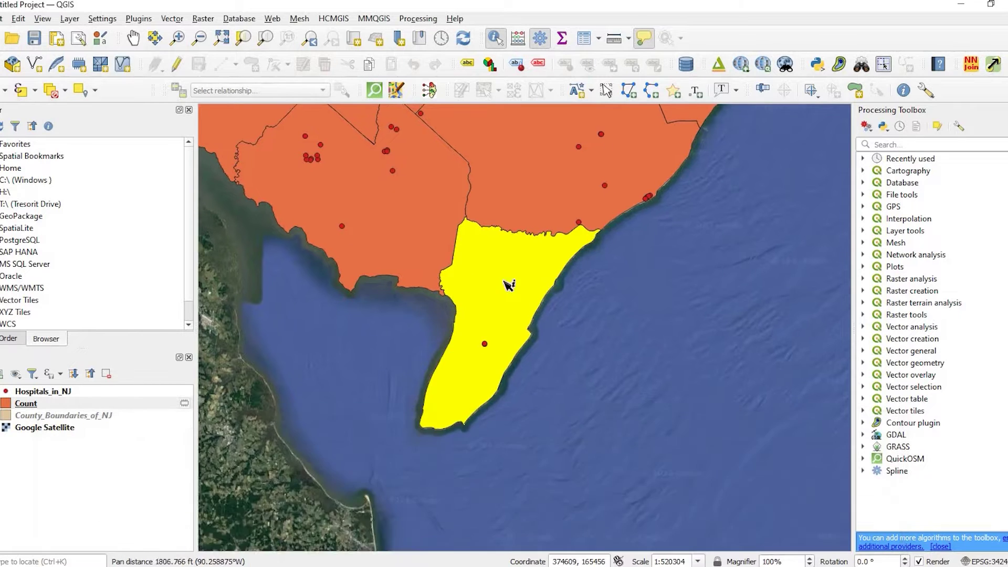
# Pan northwest across the counties and identify the Salem county polygon.
pyautogui.moveTo(430, 252); pyautogui.dragTo(432, 371)
pyautogui.moveTo(592, 286); pyautogui.dragTo(513, 399)
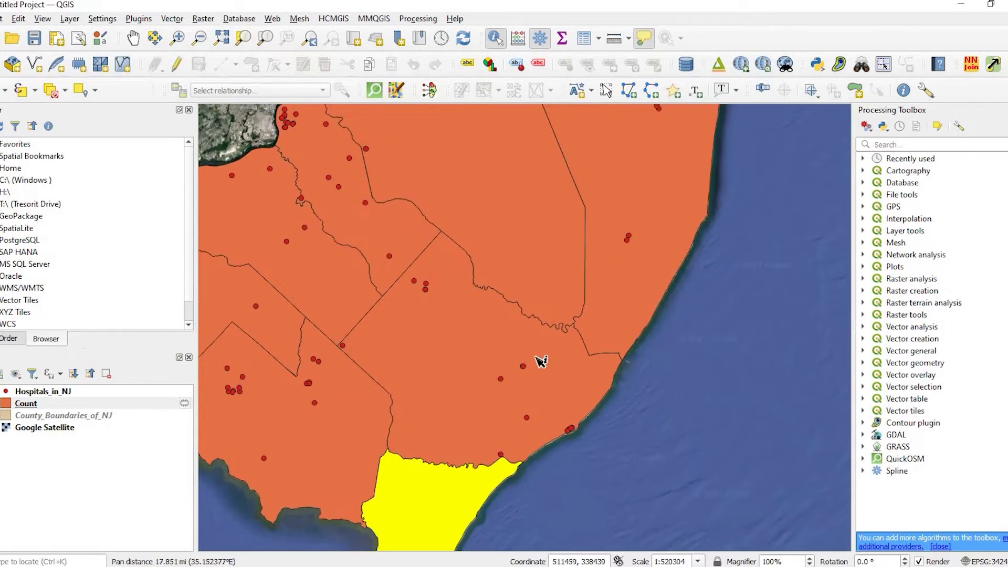
pyautogui.moveTo(784, 152); pyautogui.dragTo(722, 324)
pyautogui.moveTo(294, 294); pyautogui.dragTo(561, 268)
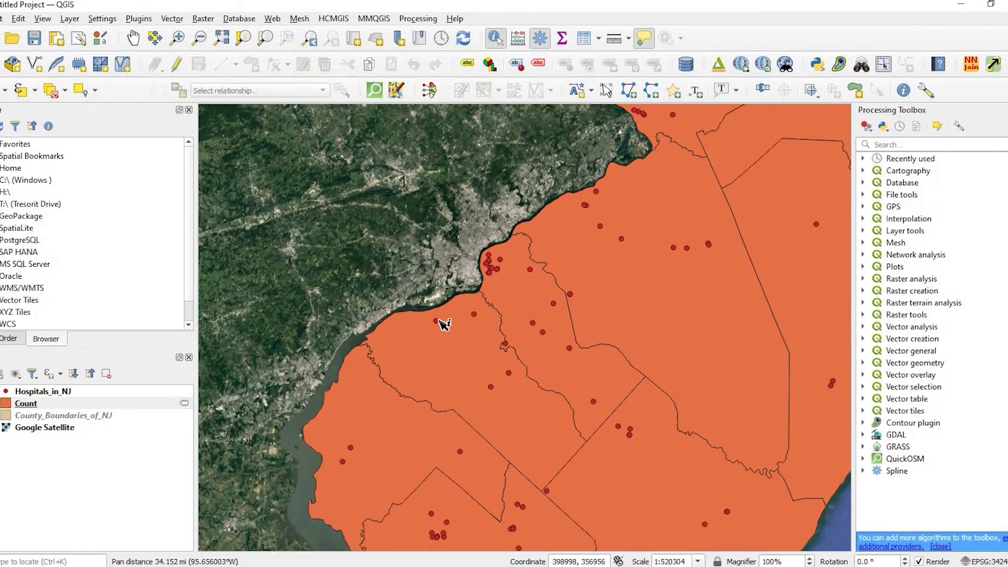
pyautogui.moveTo(416, 454); pyautogui.dragTo(438, 322)
pyautogui.click(437, 325)
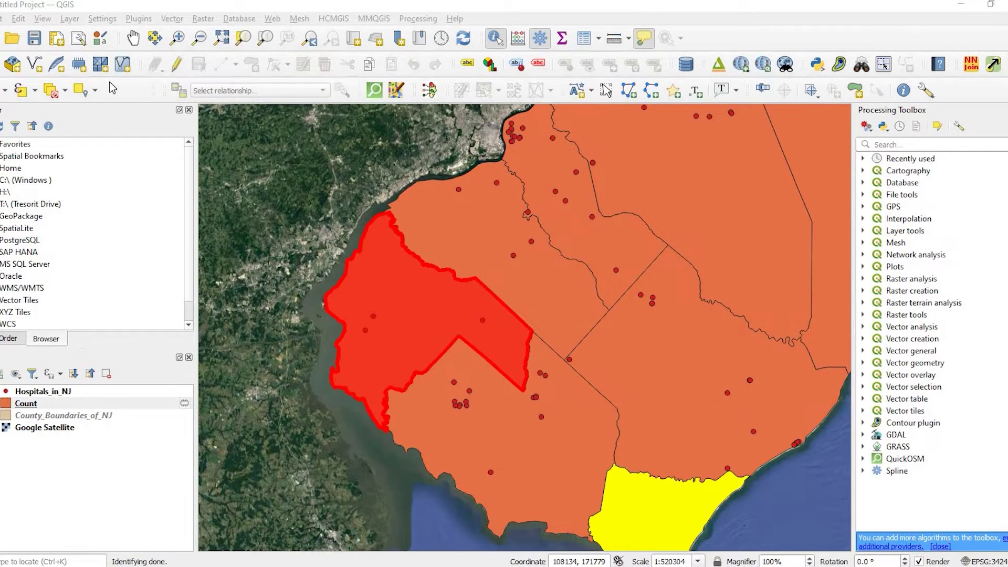
# Reopen the Count attribute table and drag it aside to uncover the map.
pyautogui.rightClick(40, 403)
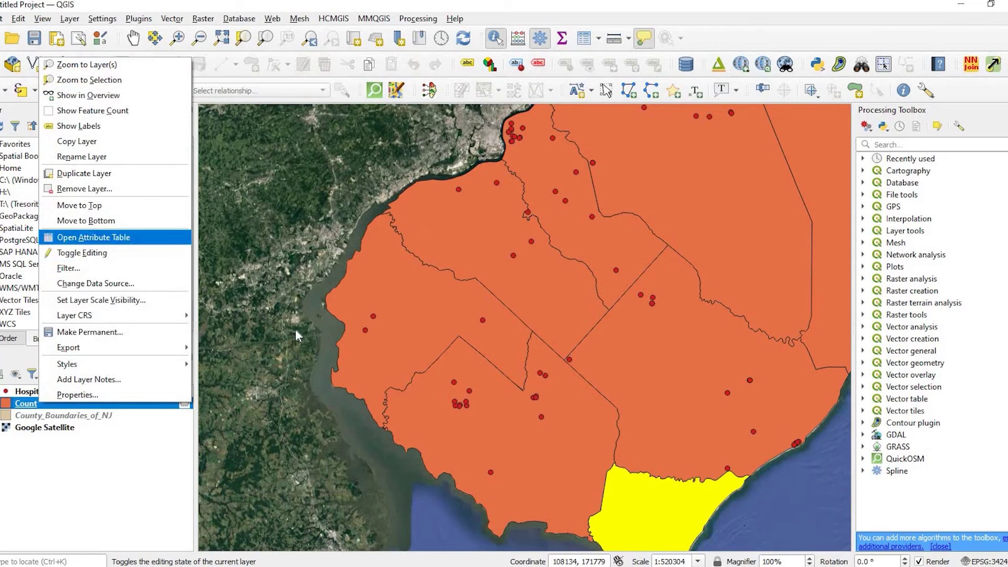
pyautogui.press('Return')
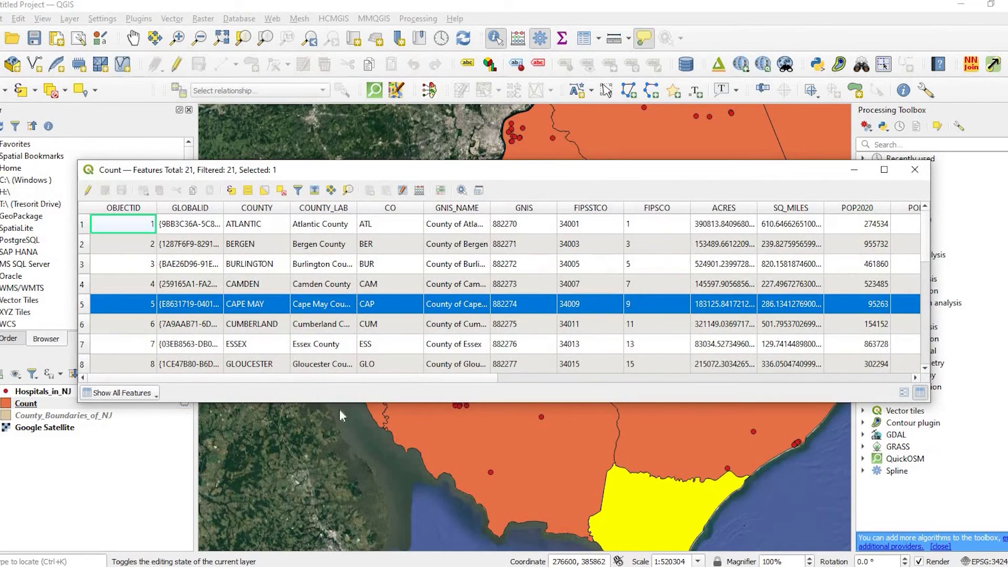
pyautogui.moveTo(362, 170); pyautogui.dragTo(295, 407)
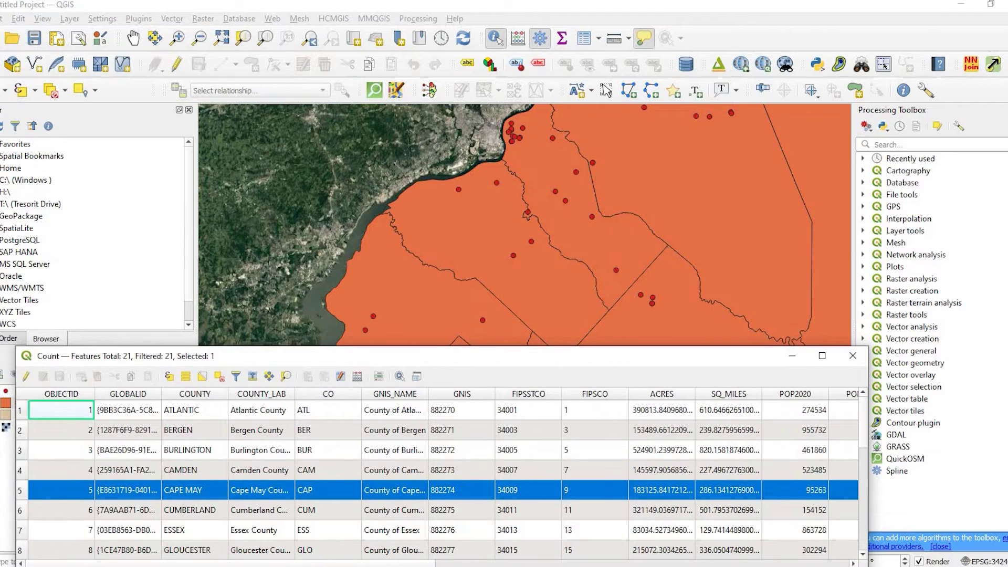
# Select Salem county and scroll the table to its Num_Hospitals value of 3.
pyautogui.click(388, 295)
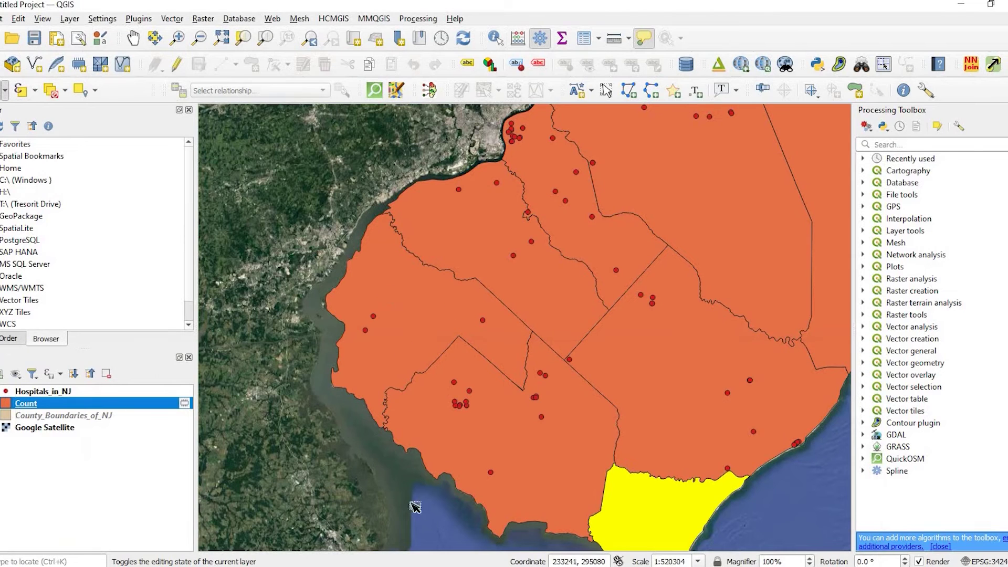
pyautogui.hotkey('alt', 'Tab')
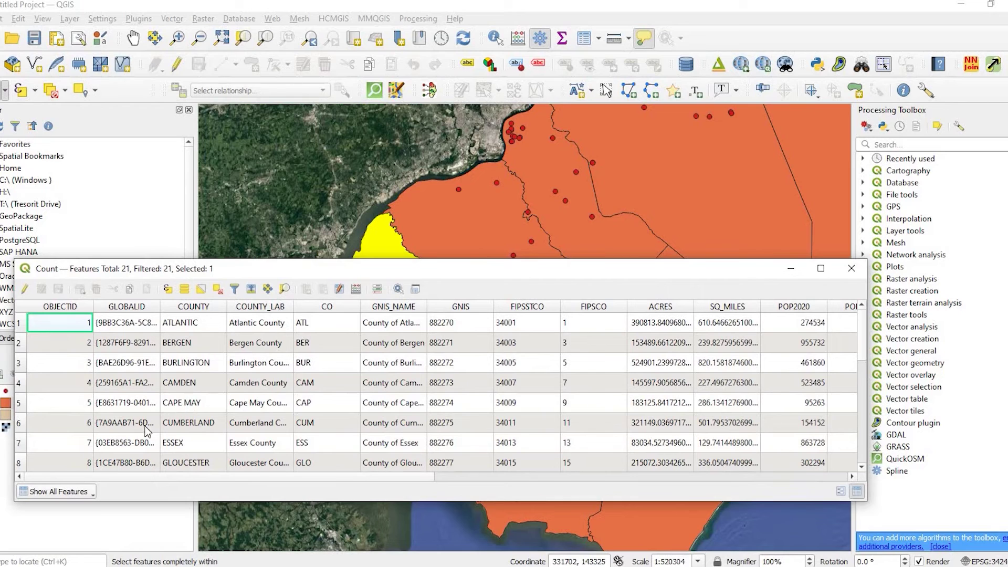
pyautogui.scroll(-3, 150, 447)
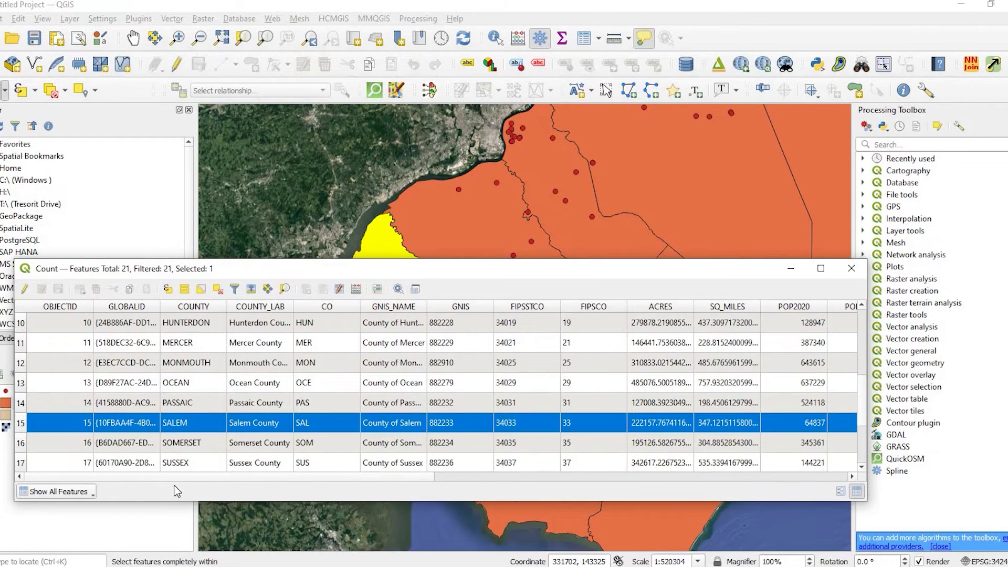
pyautogui.moveTo(433, 476); pyautogui.dragTo(856, 476)
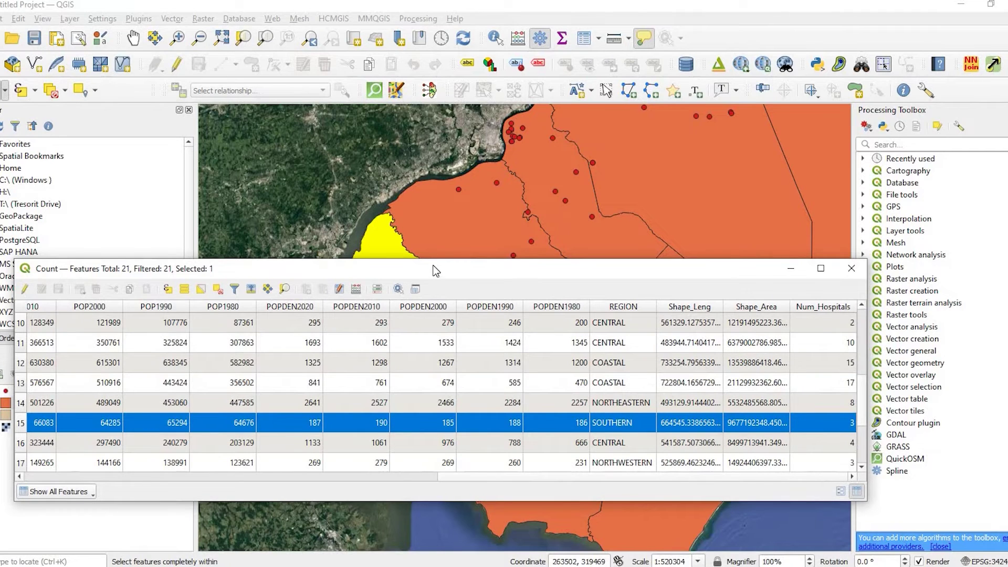
pyautogui.moveTo(404, 268); pyautogui.dragTo(370, 293)
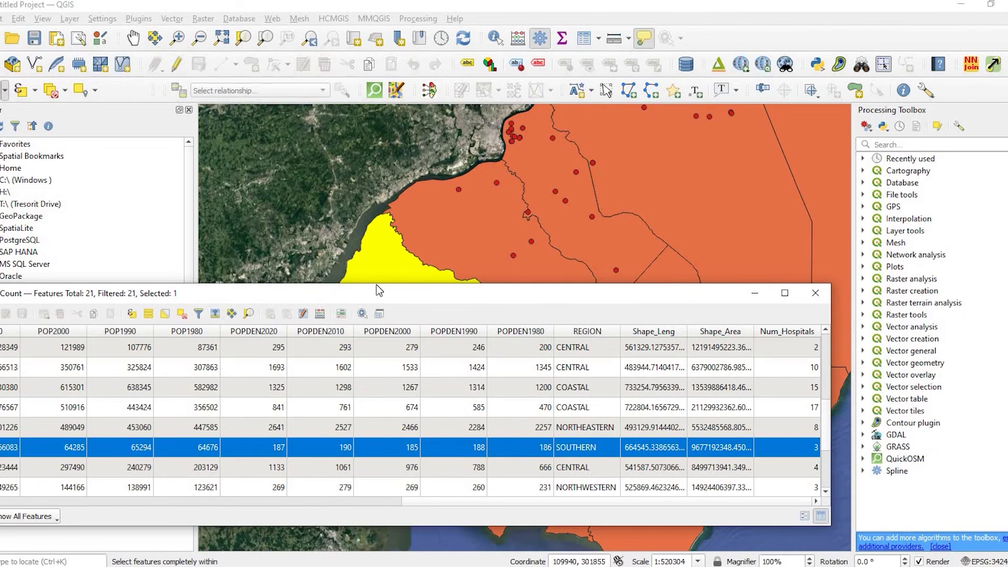
pyautogui.moveTo(316, 297); pyautogui.dragTo(390, 290)
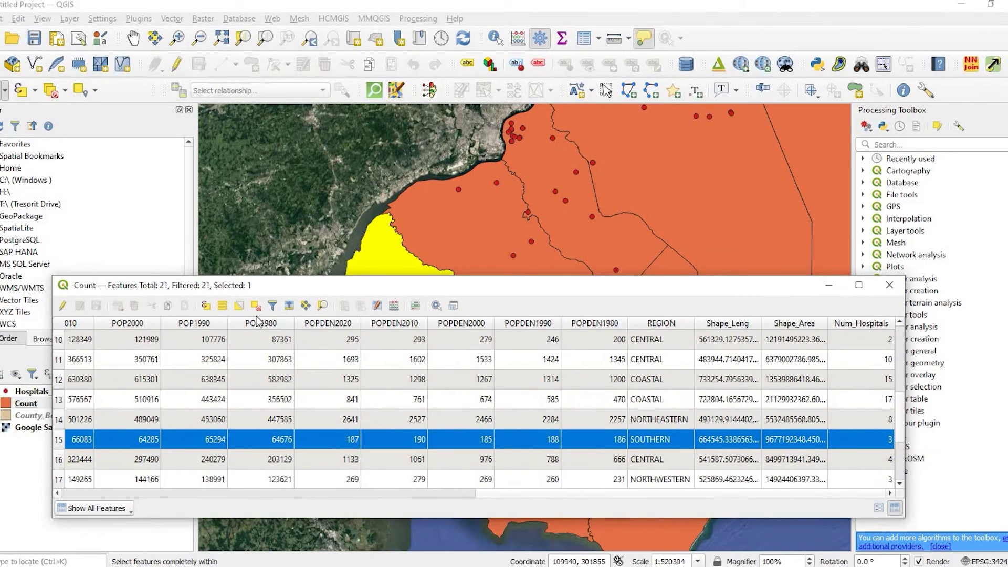